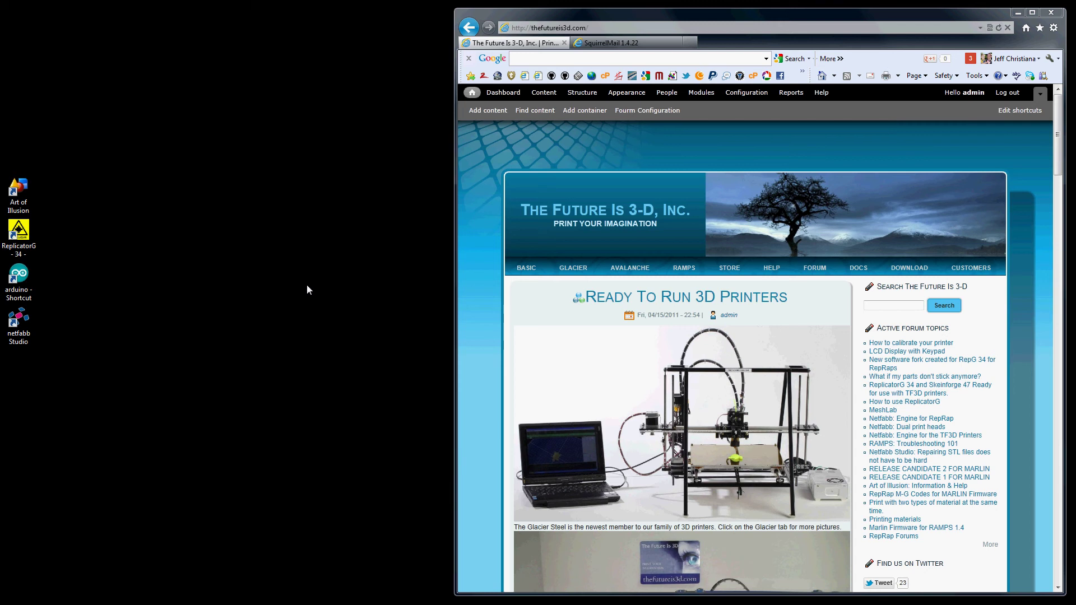
Launch ReplicatorG and open the example model Snake.stl from the Print These First (Easy) examples.
double_click(29, 235)
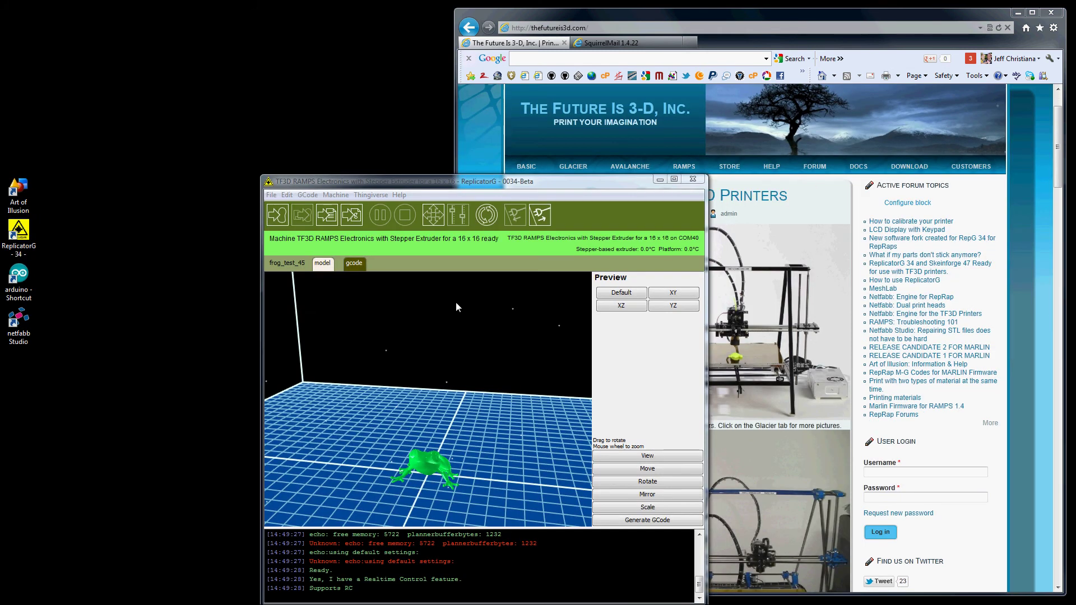
left_click(271, 195)
mouse_move(310, 264)
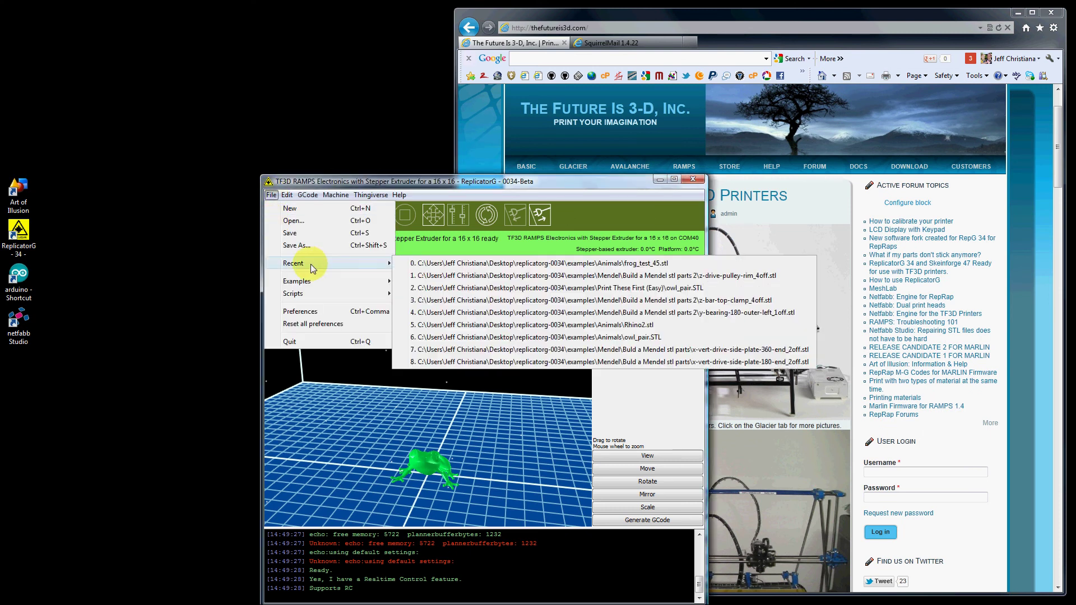
mouse_move(300, 287)
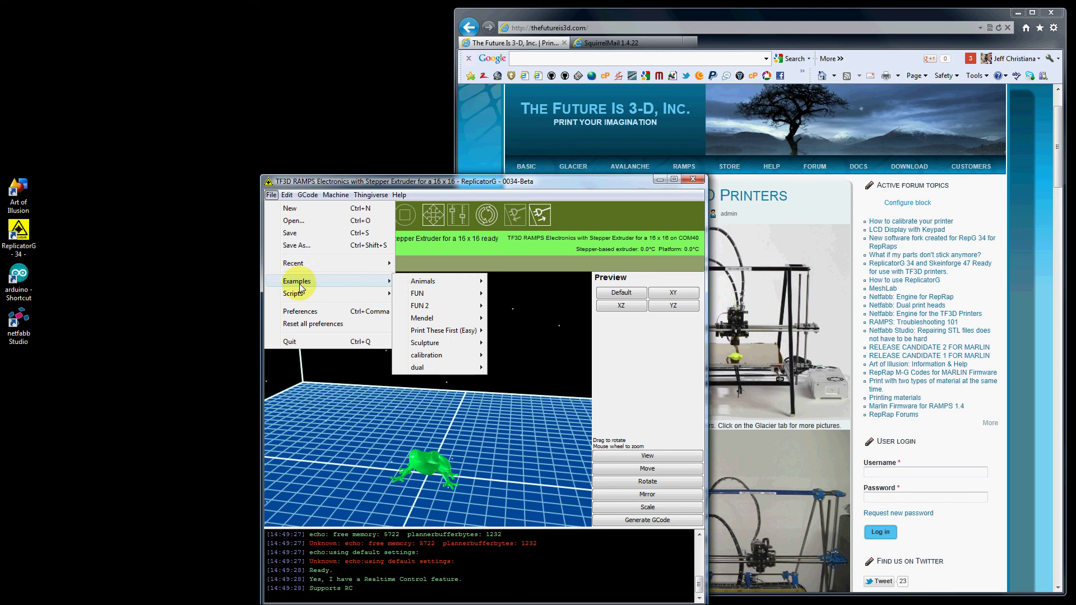
mouse_move(426, 281)
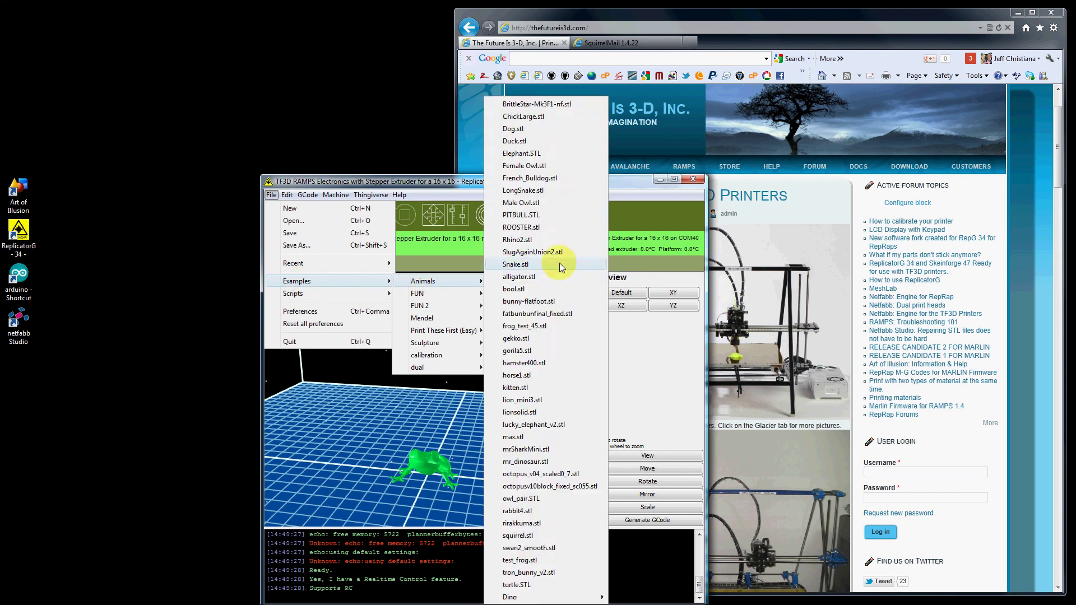
mouse_move(445, 333)
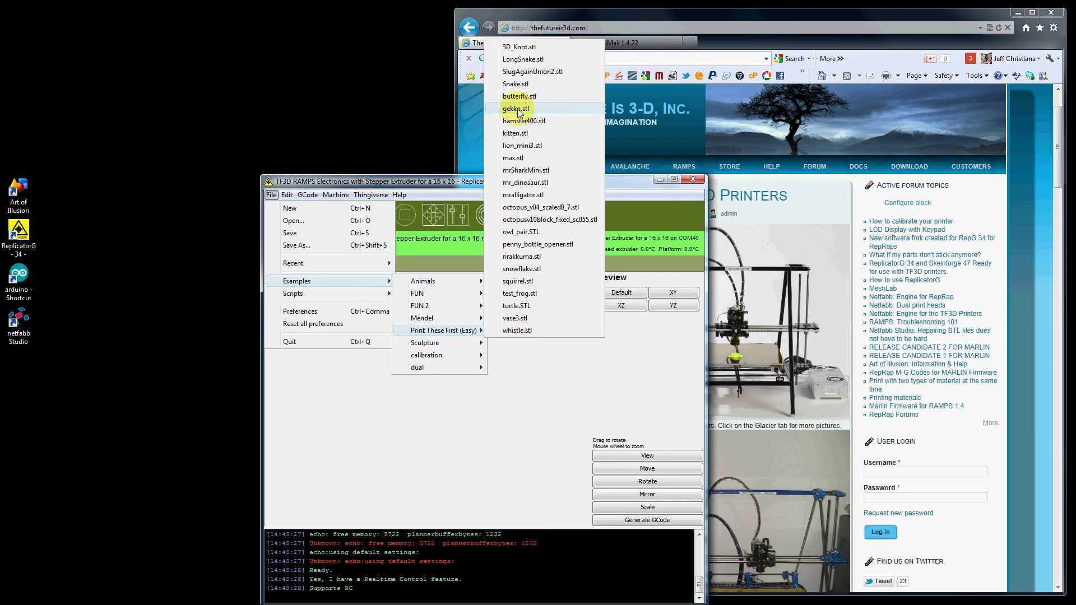
left_click(516, 85)
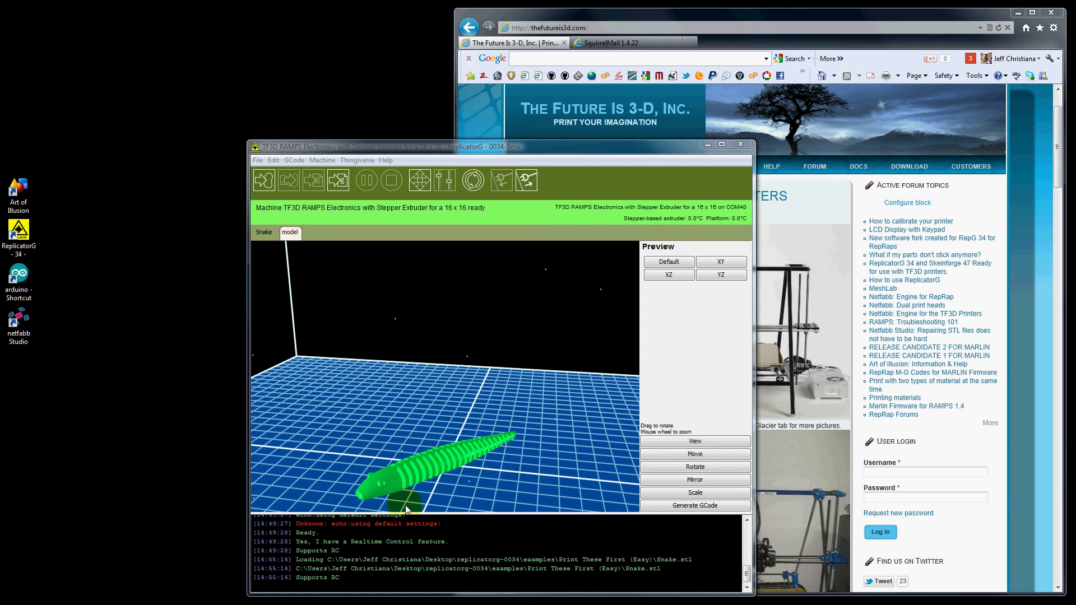
left_click(293, 234)
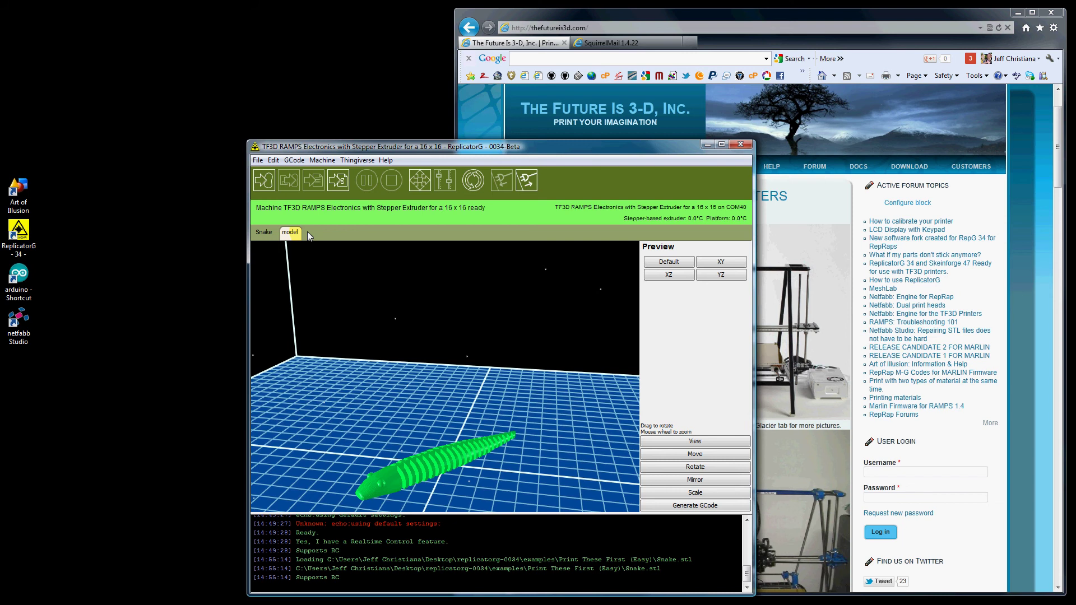
left_click(689, 510)
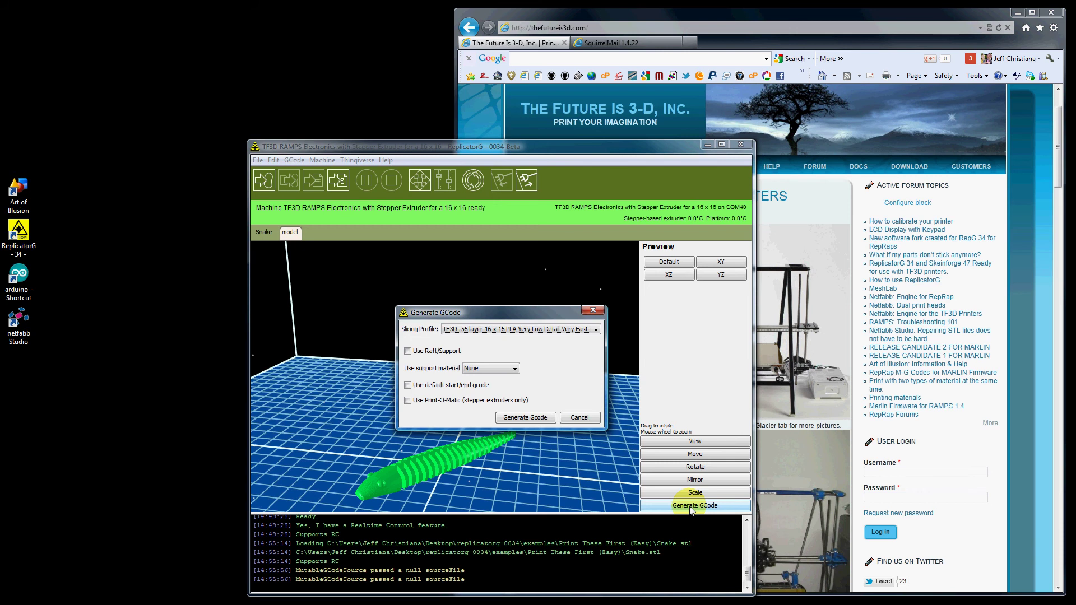
left_click(578, 418)
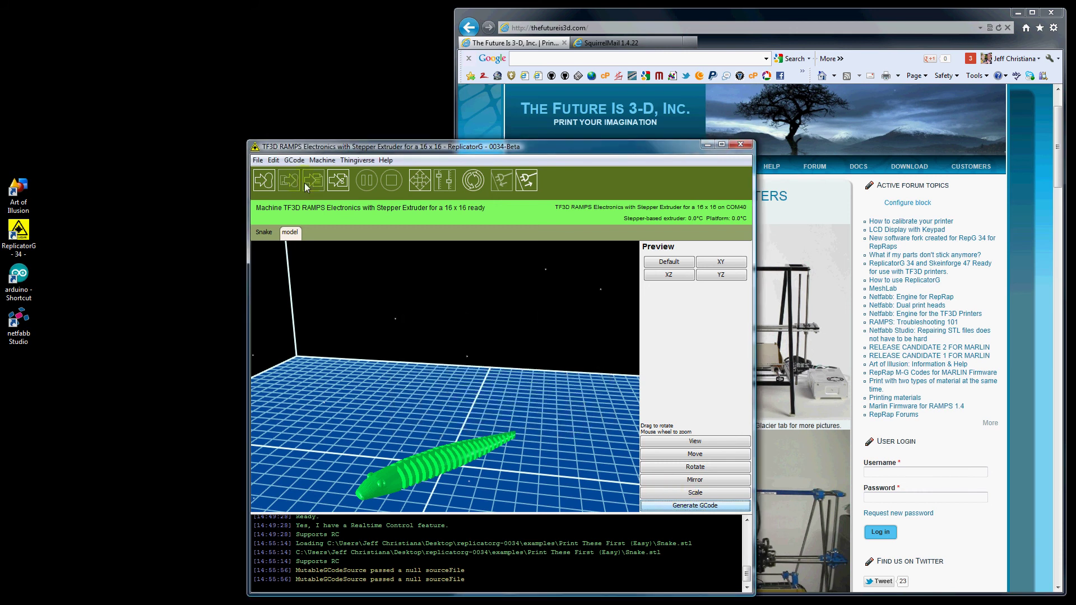
left_click(273, 162)
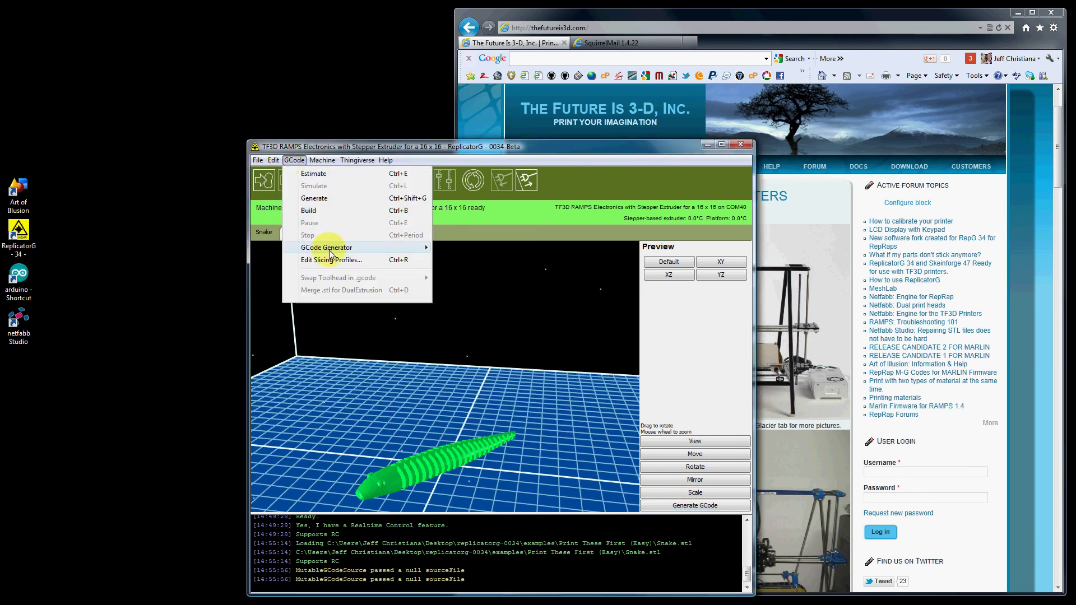
left_click(314, 199)
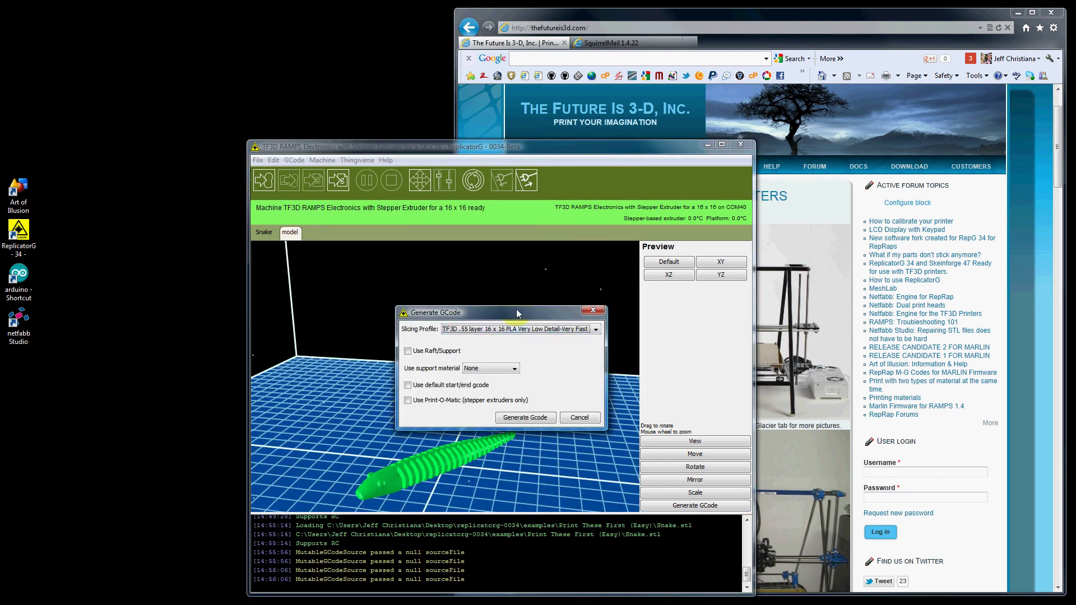
left_click(592, 309)
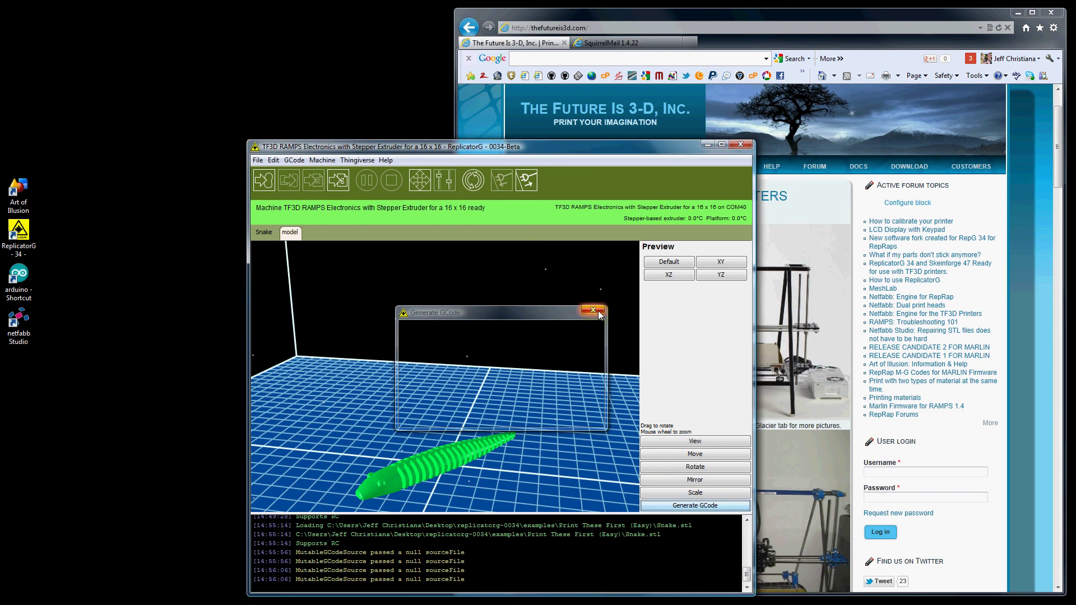
Open the GCode generation settings for the snake model and examine the slicing profiles by layer height, bed size and detail level.
left_click(684, 504)
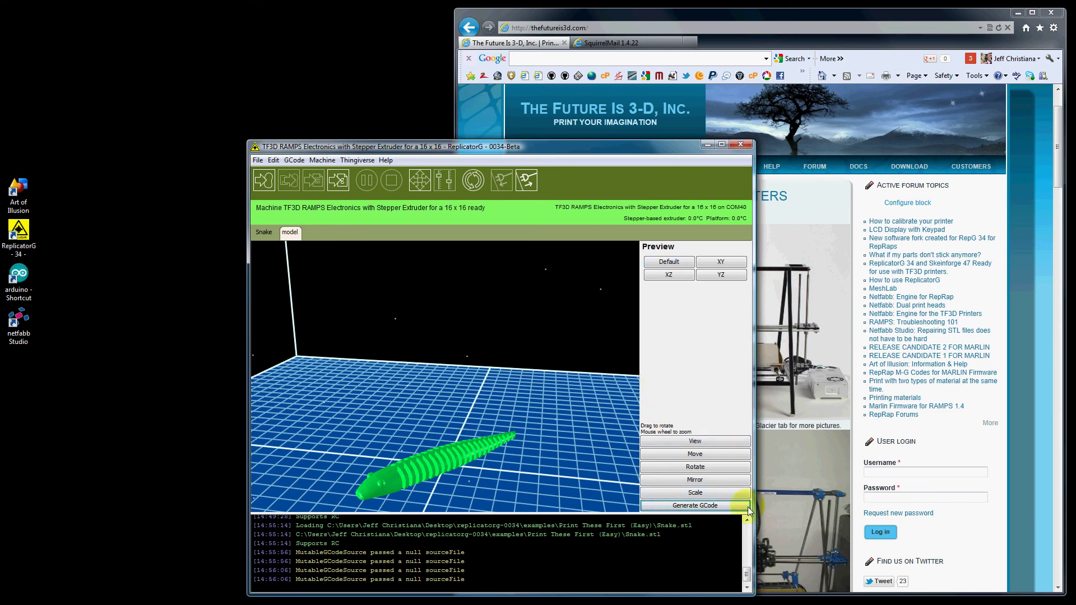
left_click(694, 506)
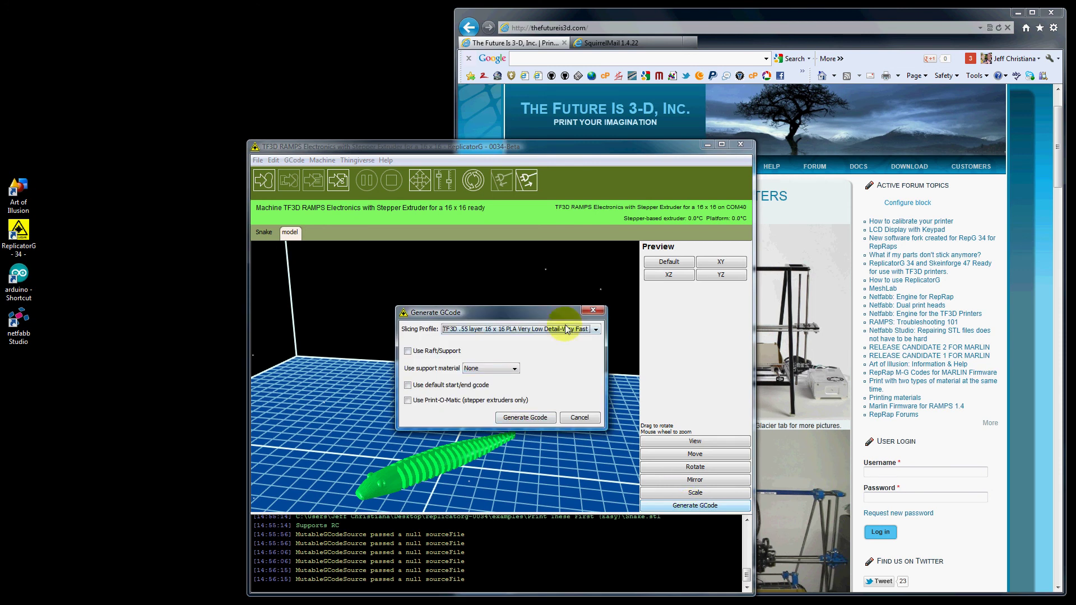
left_click(596, 330)
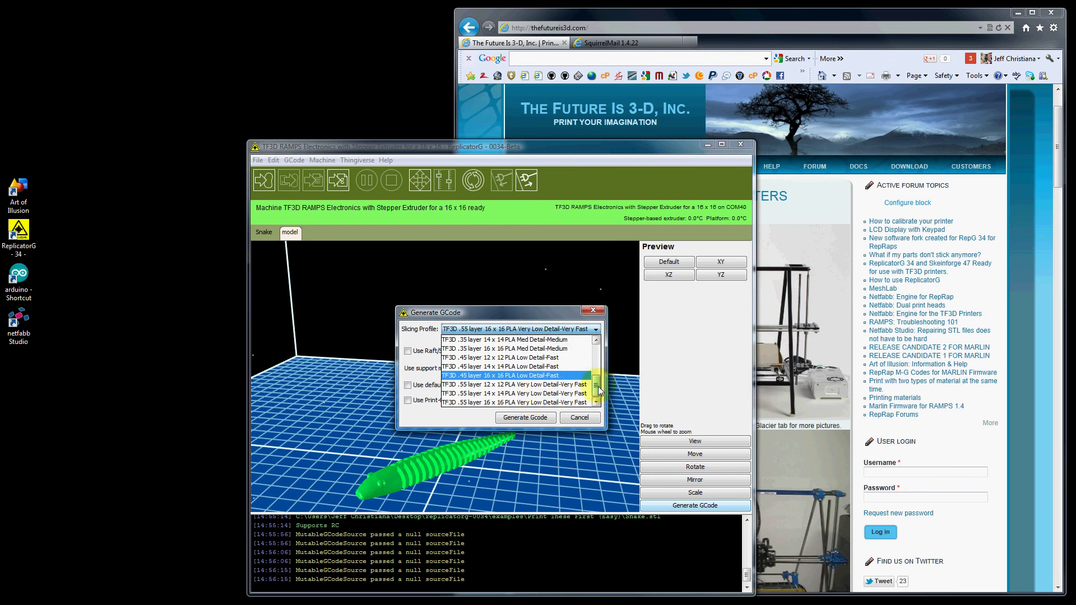
left_click_drag(595, 385, 600, 355)
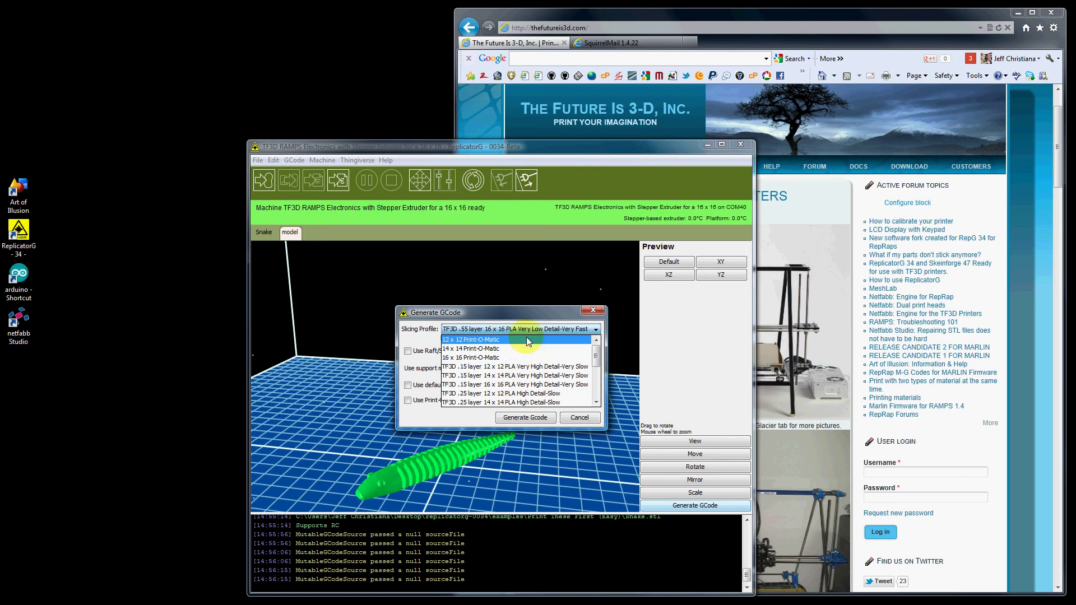
left_click_drag(514, 310, 499, 296)
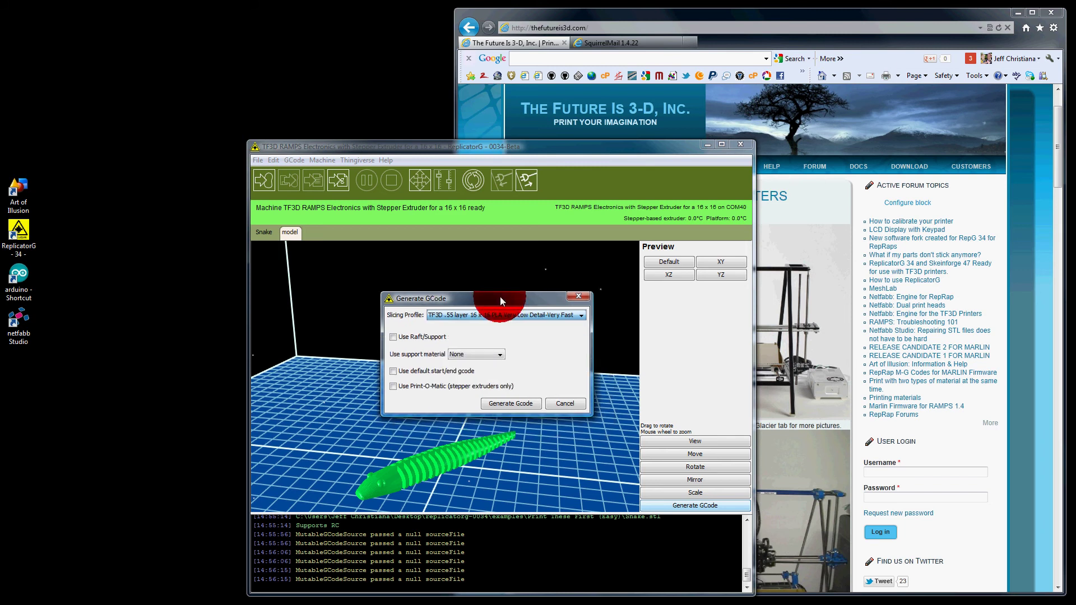
left_click(581, 314)
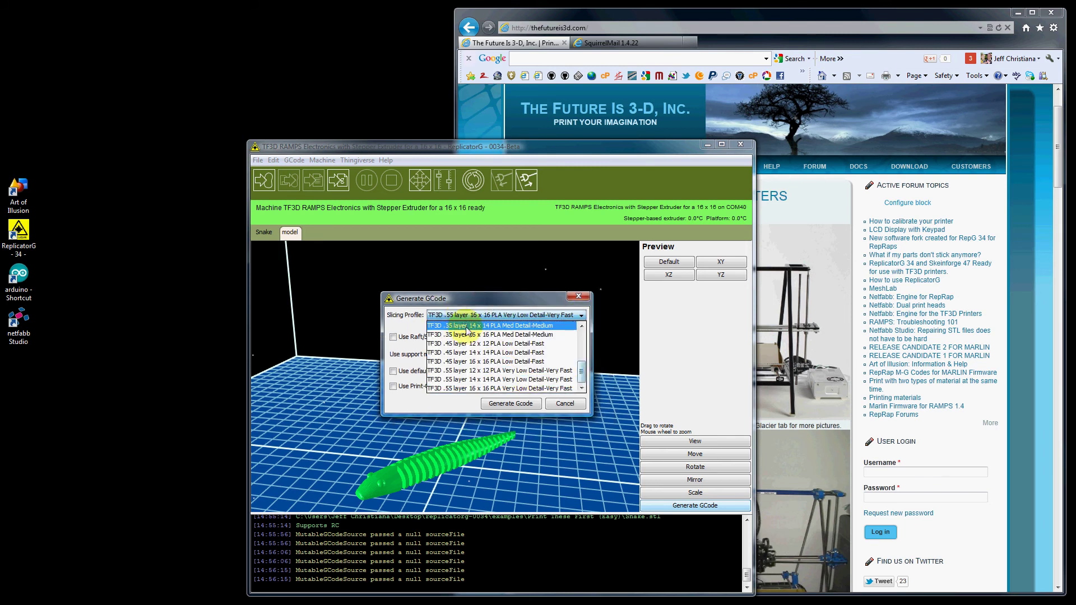
left_click_drag(582, 375, 581, 349)
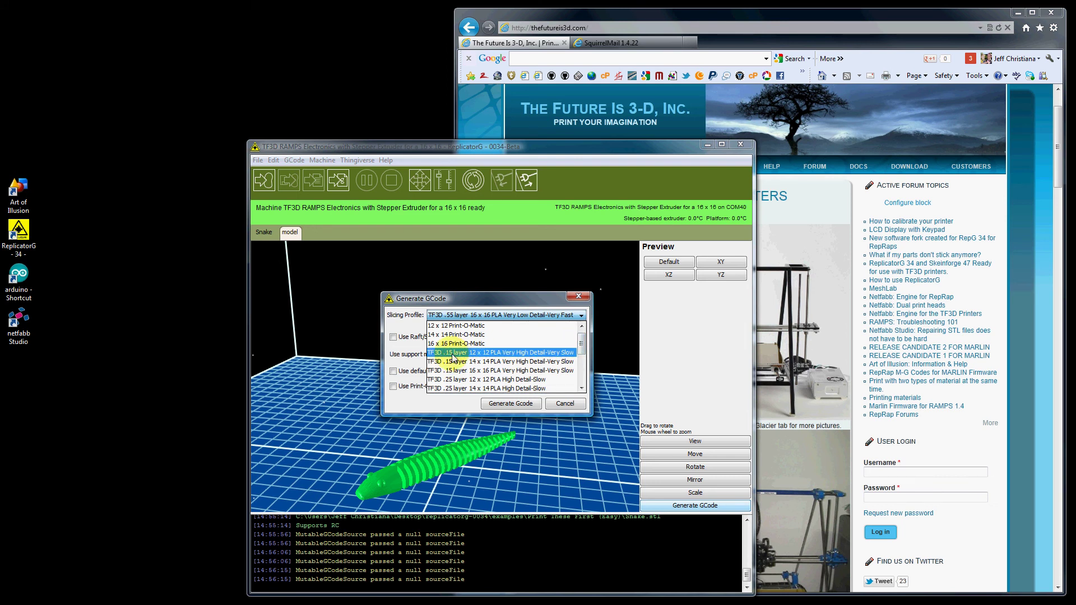
mouse_move(582, 348)
left_mouse_down()
mouse_move(582, 375)
mouse_move(584, 342)
left_mouse_up()
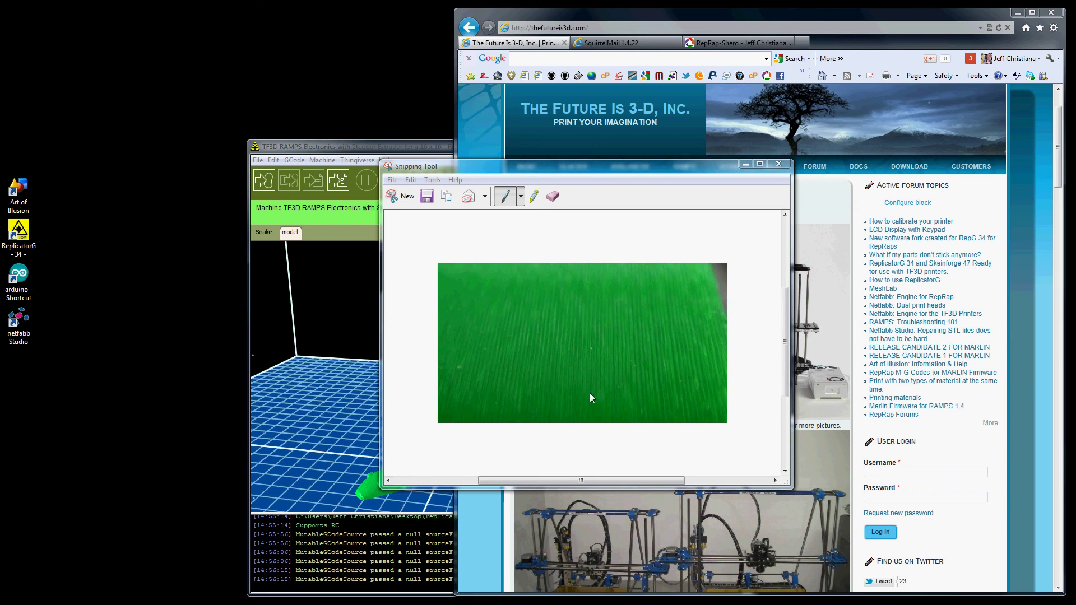
In Snipping Tool, draw a blue pen tick and a short horizontal line across the layer ridges near the middle of the green print picture.
left_click(520, 196)
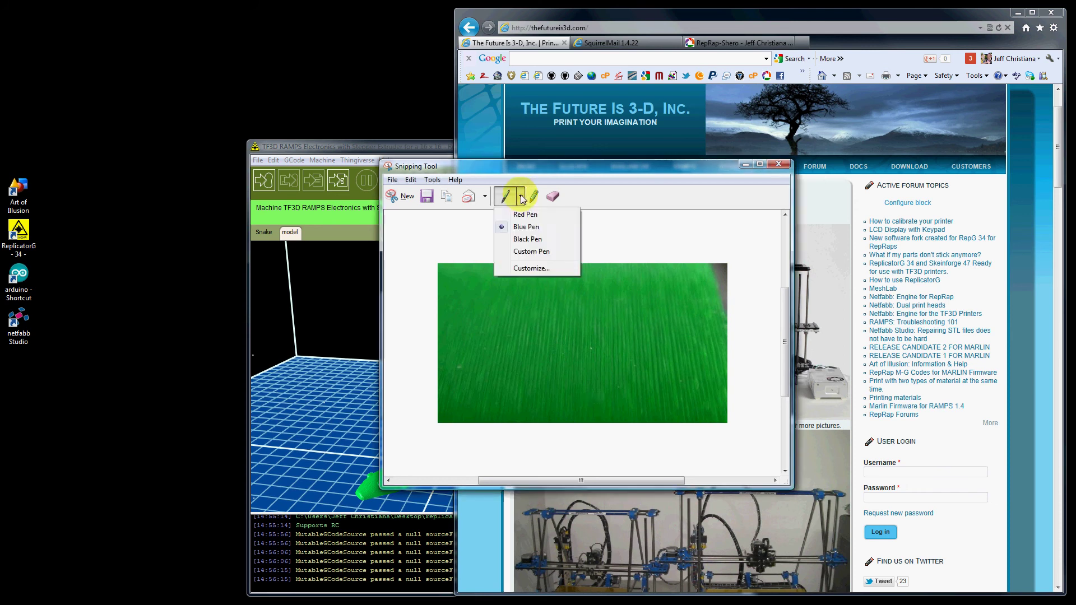
left_click(520, 196)
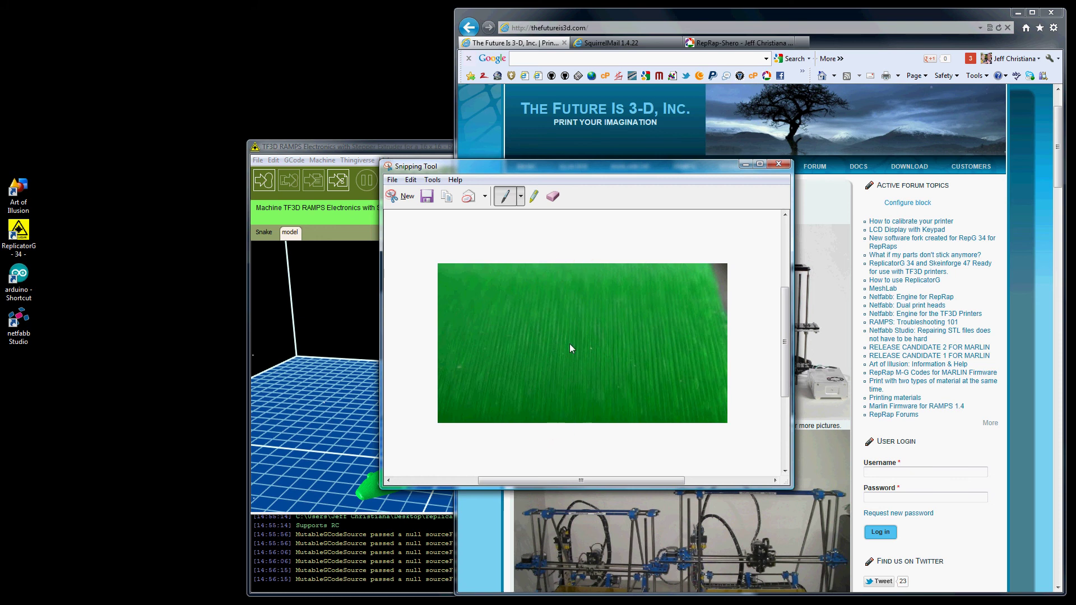
left_click_drag(568, 348, 570, 344)
left_click_drag(578, 344, 605, 345)
Draw small vertical strokes and a row of five progressively wider U-shaped curves in blue pen beneath the picture.
left_click(565, 439)
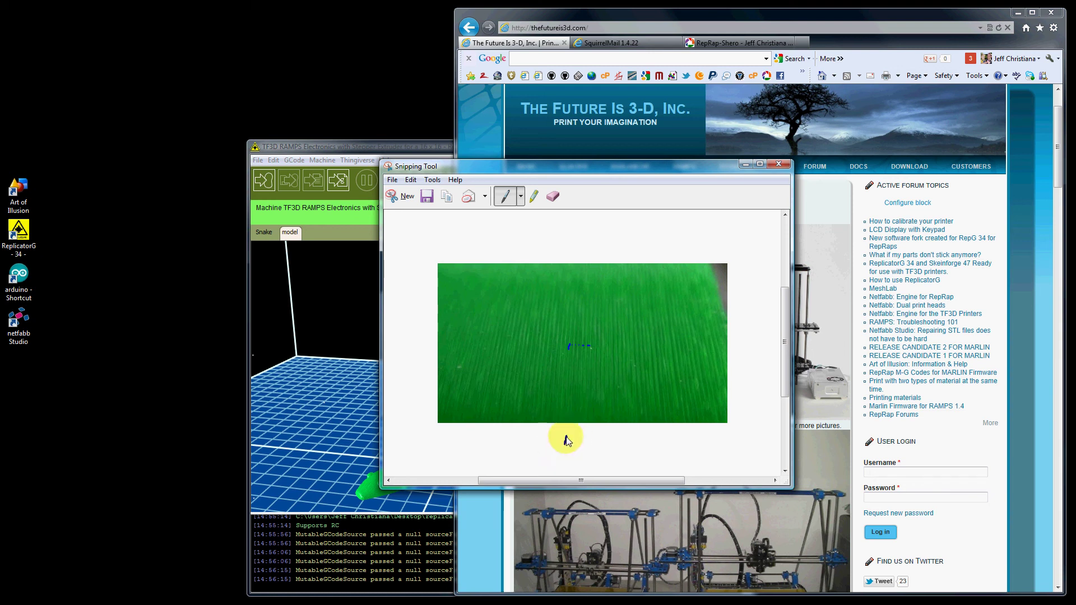
left_click(567, 440)
left_click(567, 441)
left_click_drag(567, 441, 567, 440)
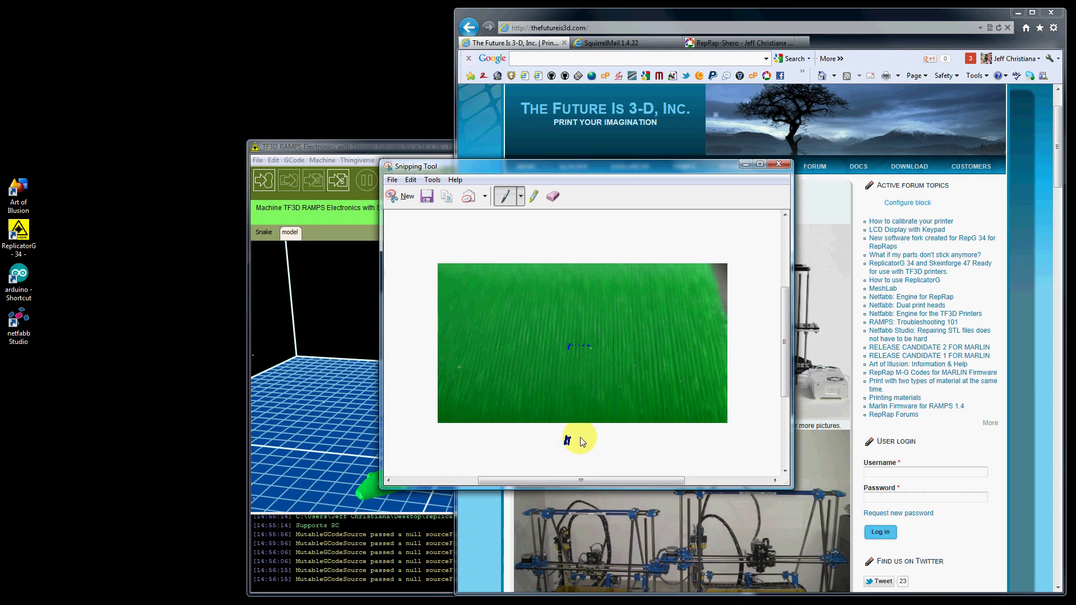
left_click(579, 439)
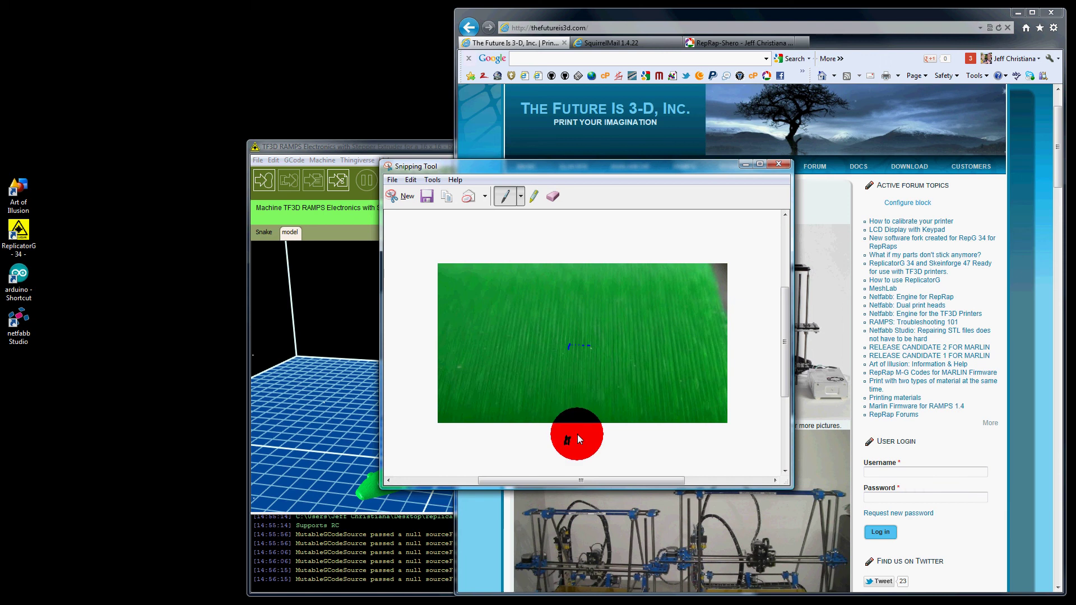
mouse_move(584, 438)
left_mouse_down()
mouse_move(689, 447)
mouse_move(692, 433)
mouse_move(754, 432)
left_mouse_up()
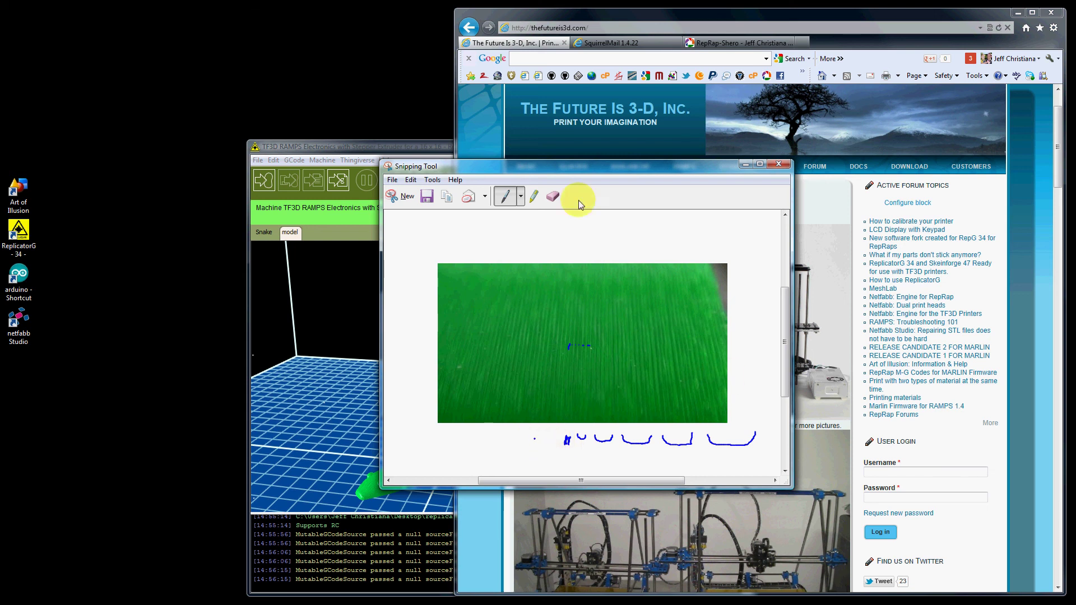
Move the annotated picture away from the browser and open the TF3D Layer Thickness article on the thefutureis3d.com website.
left_click_drag(565, 169, 265, 168)
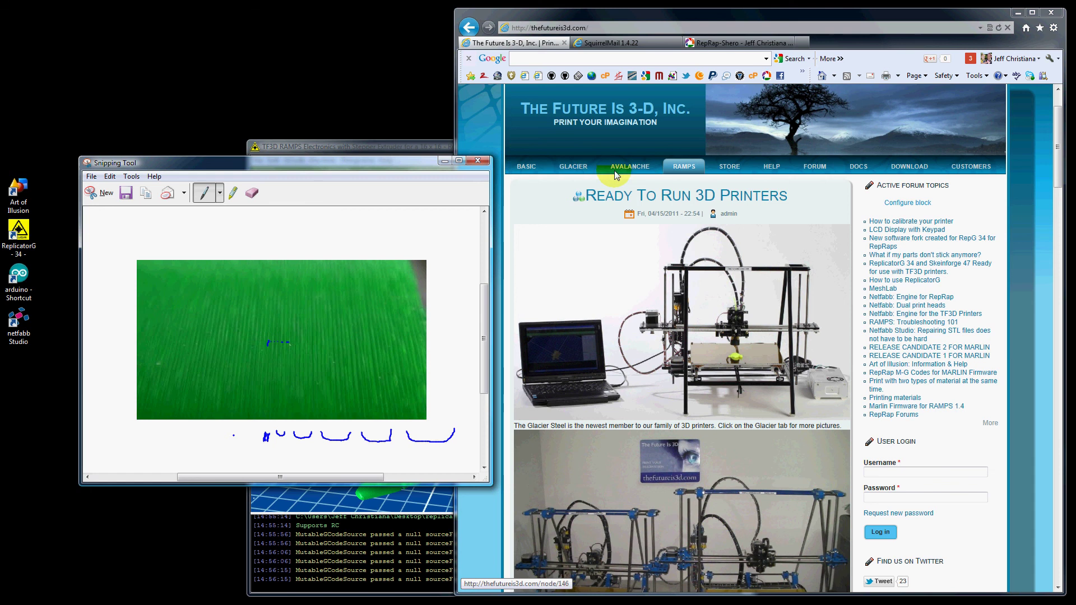
left_click(579, 169)
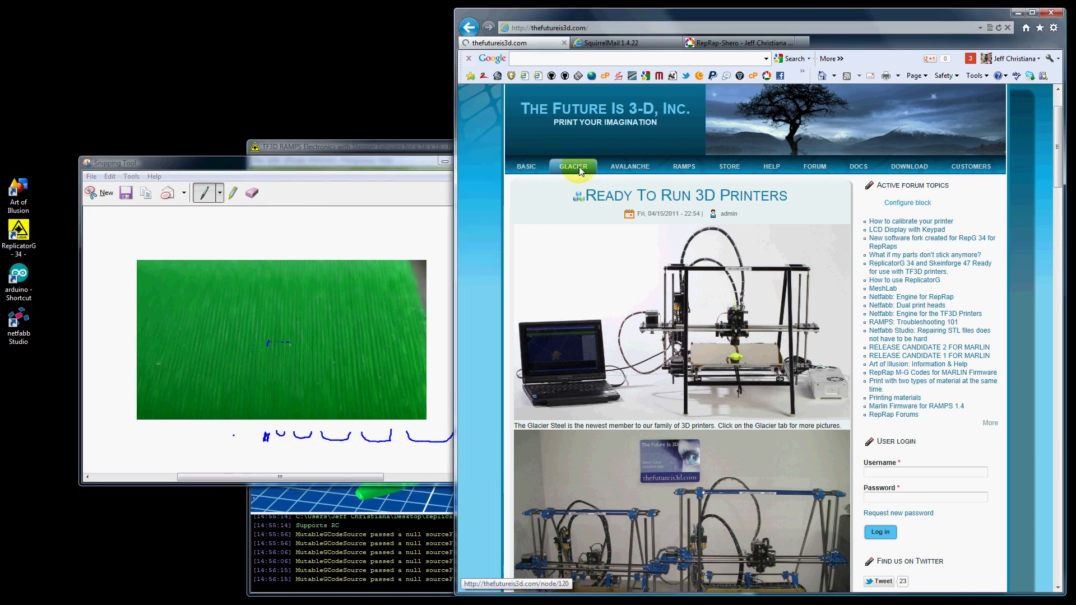
left_click(532, 166)
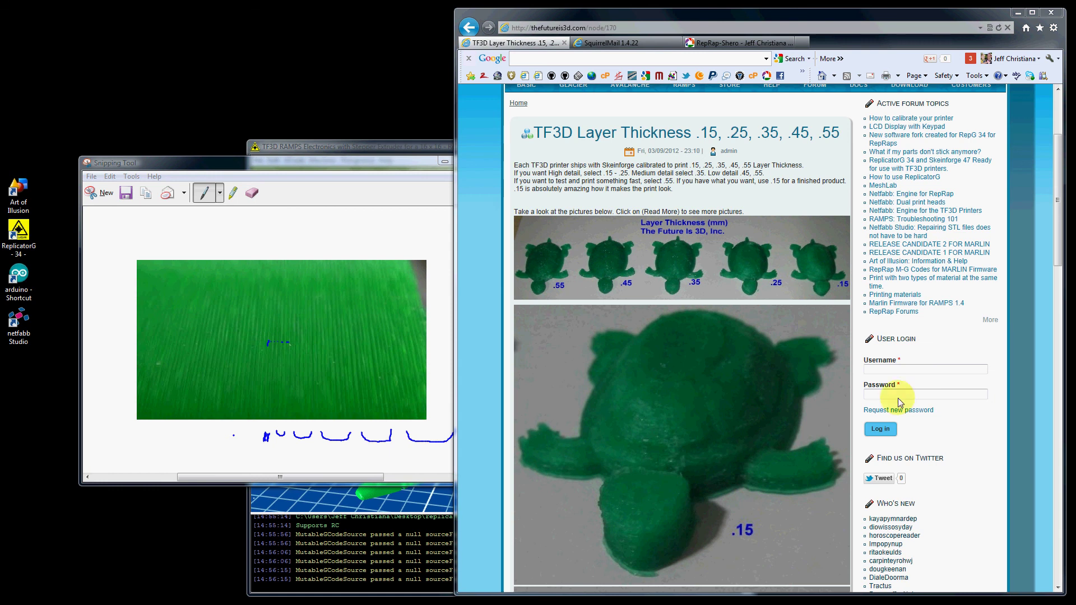
Examine the article's turtle print photos to compare surface detail at the .15, .25, .35, .45 and .55 layer thicknesses.
left_click_drag(1058, 194, 1065, 340)
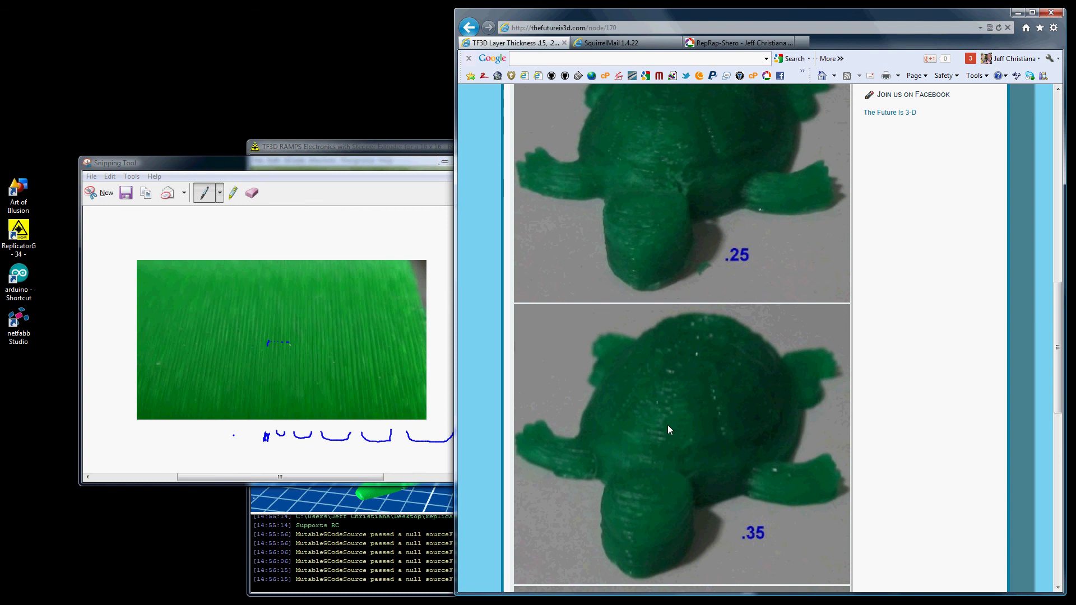
left_click_drag(1057, 336, 1058, 417)
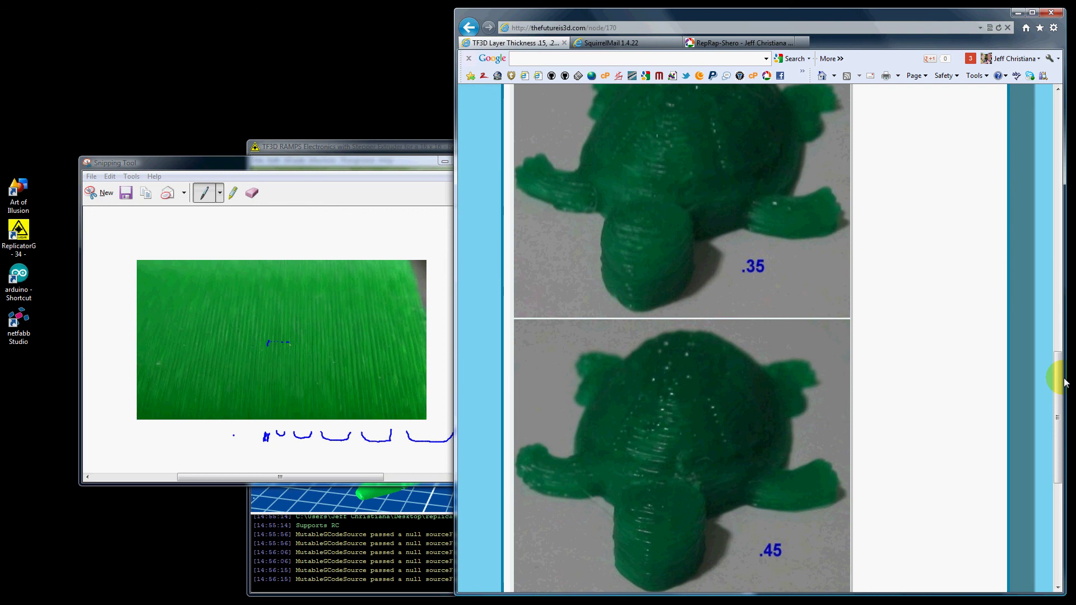
left_click_drag(1056, 381, 1057, 460)
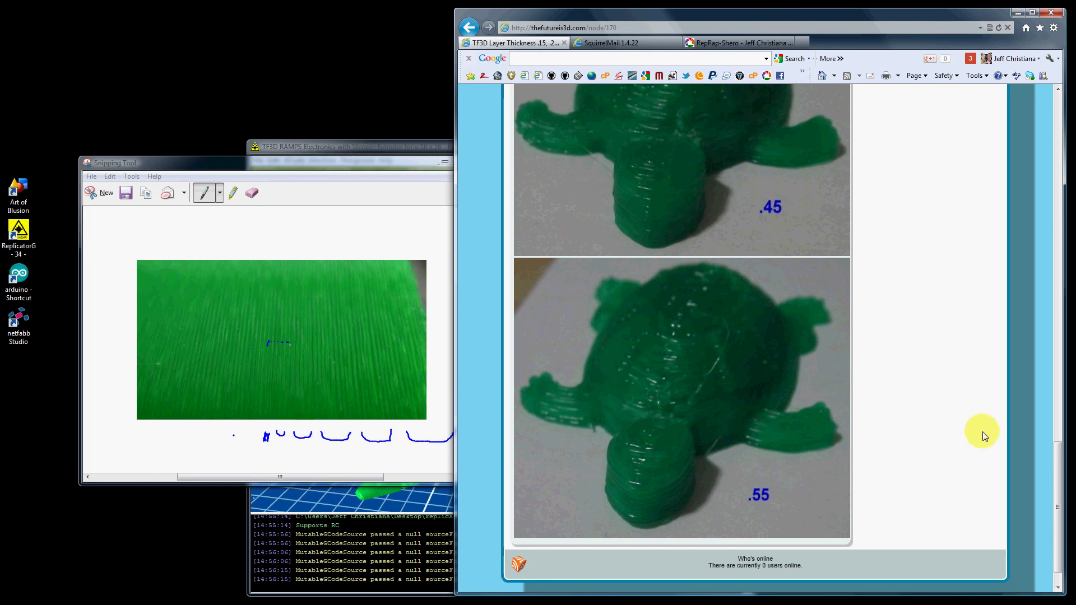
left_click_drag(1058, 460, 1045, 179)
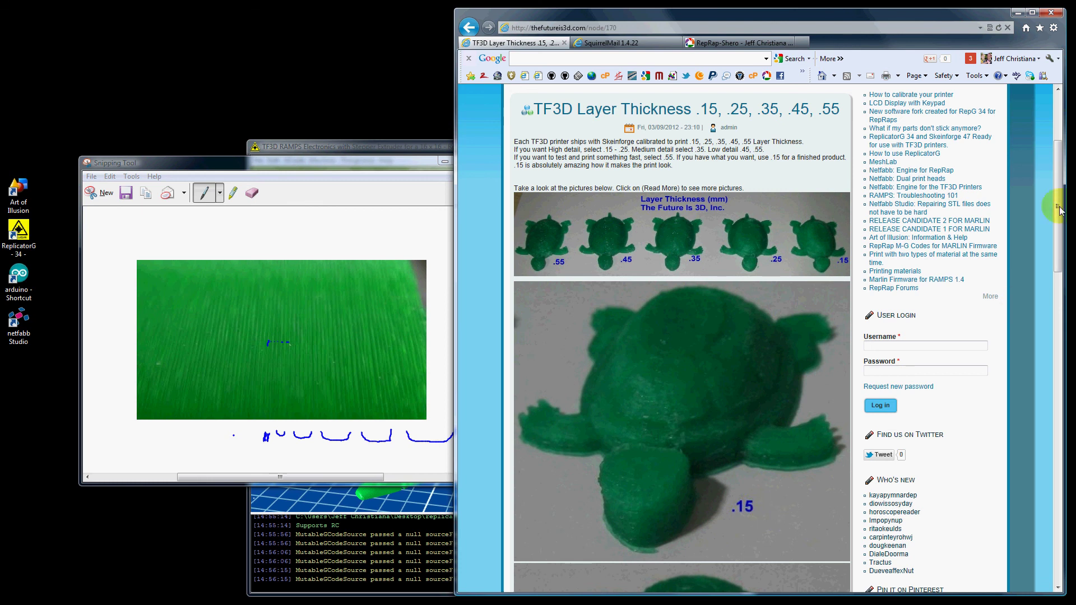
left_click_drag(1059, 204, 1059, 241)
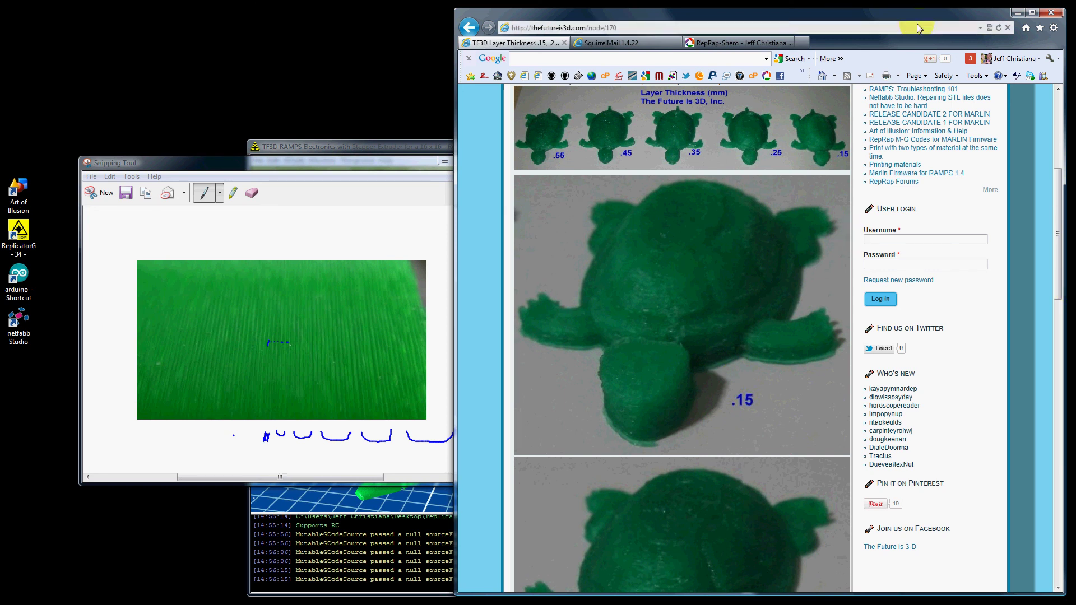
scroll(627, 169, "up", 5)
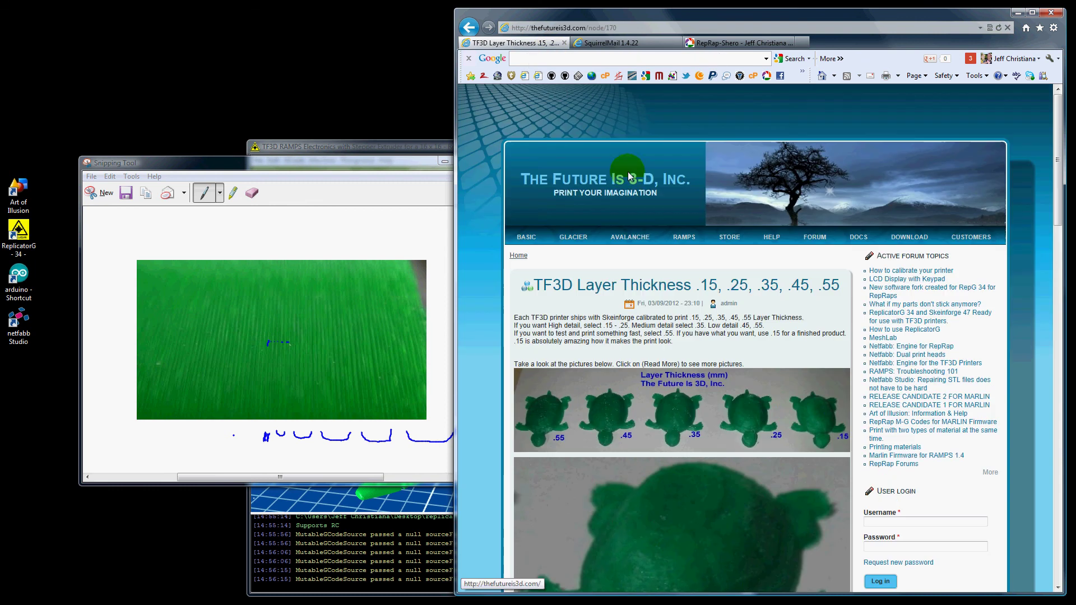
Move the annotated Snipping Tool picture aside and switch back to ReplicatorG's Generate GCode dialog.
left_click(359, 193)
left_click_drag(320, 162, 804, 267)
left_click(492, 298)
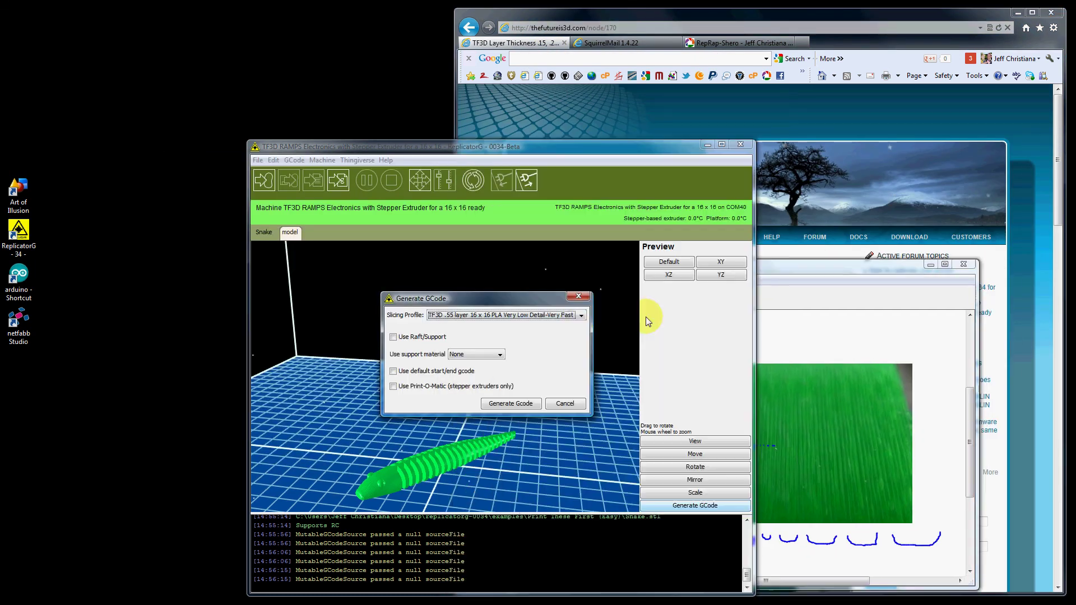
Set the slicing profile to TF3D .45 layer 16 x 16 PLA Low Detail-Fast.
left_click(580, 316)
left_click(584, 378)
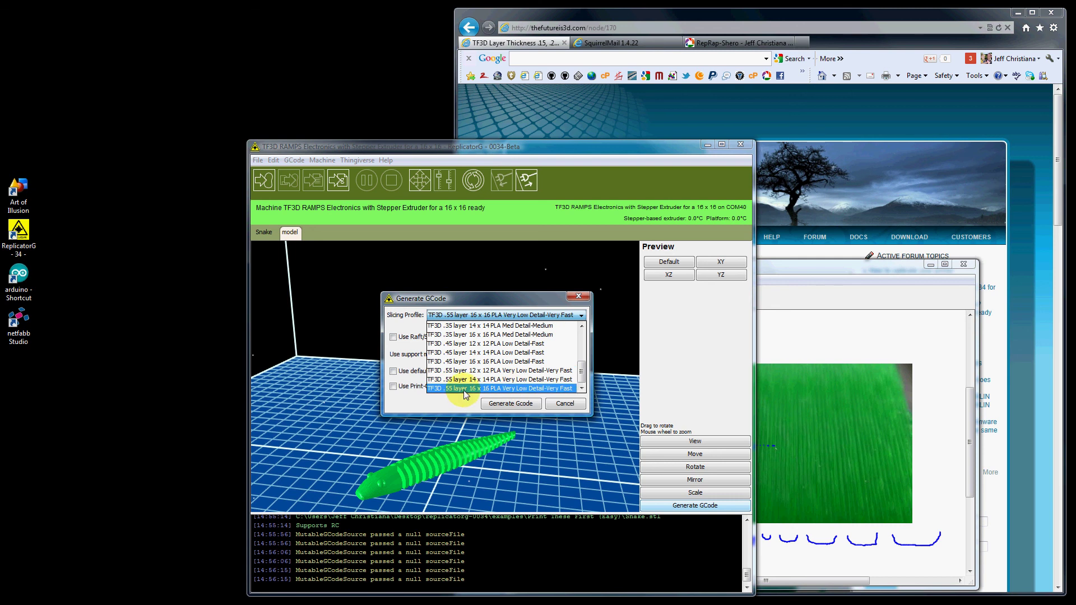
mouse_move(581, 374)
left_mouse_down()
mouse_move(581, 323)
mouse_move(584, 358)
left_mouse_up()
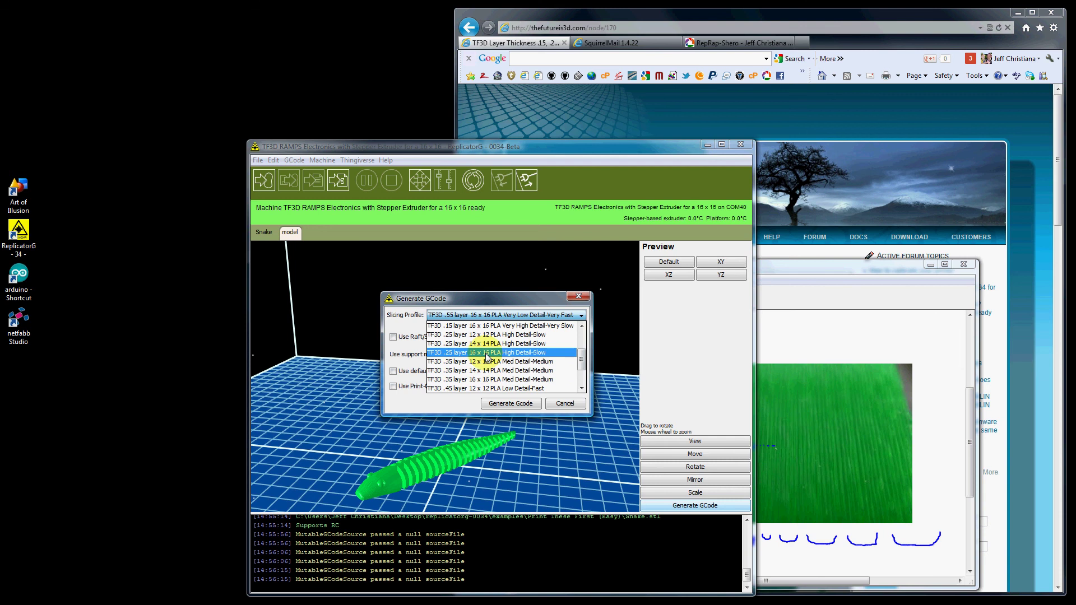
scroll(482, 359, "up", 1)
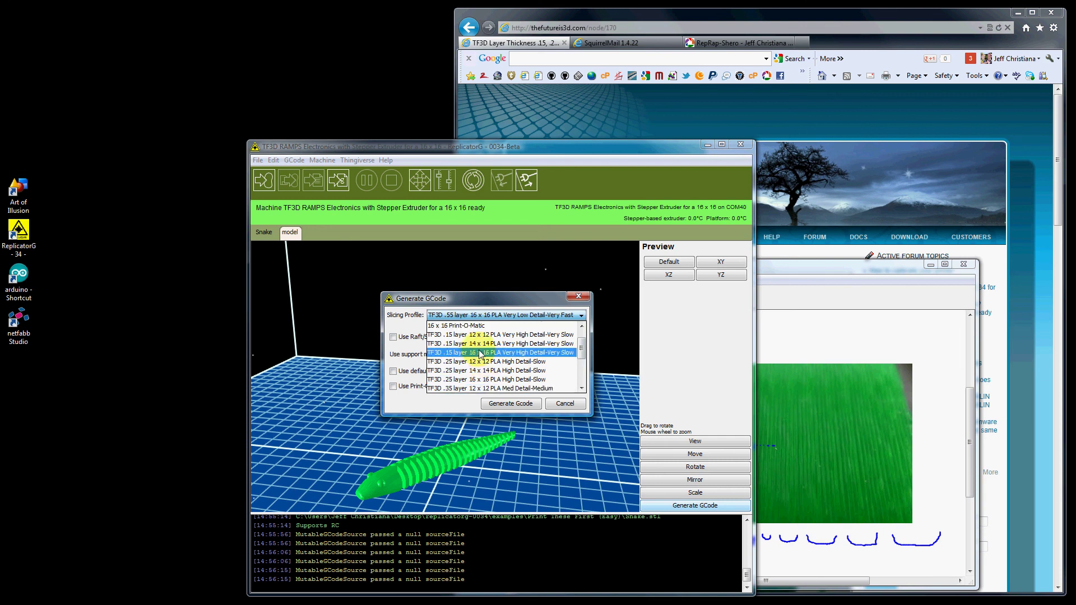
scroll(482, 370, "down", 2)
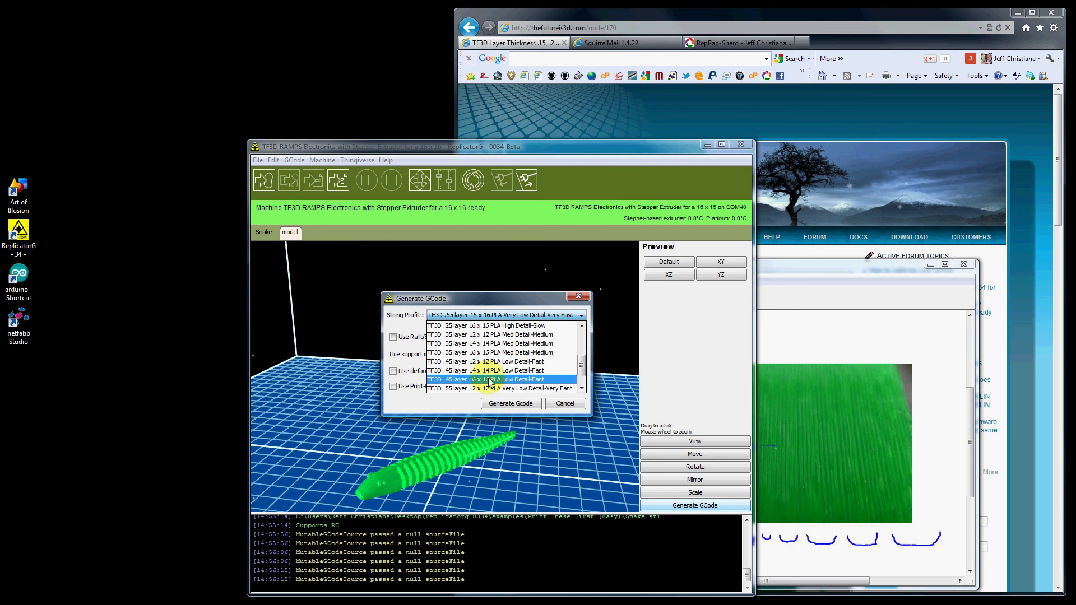
left_click(489, 380)
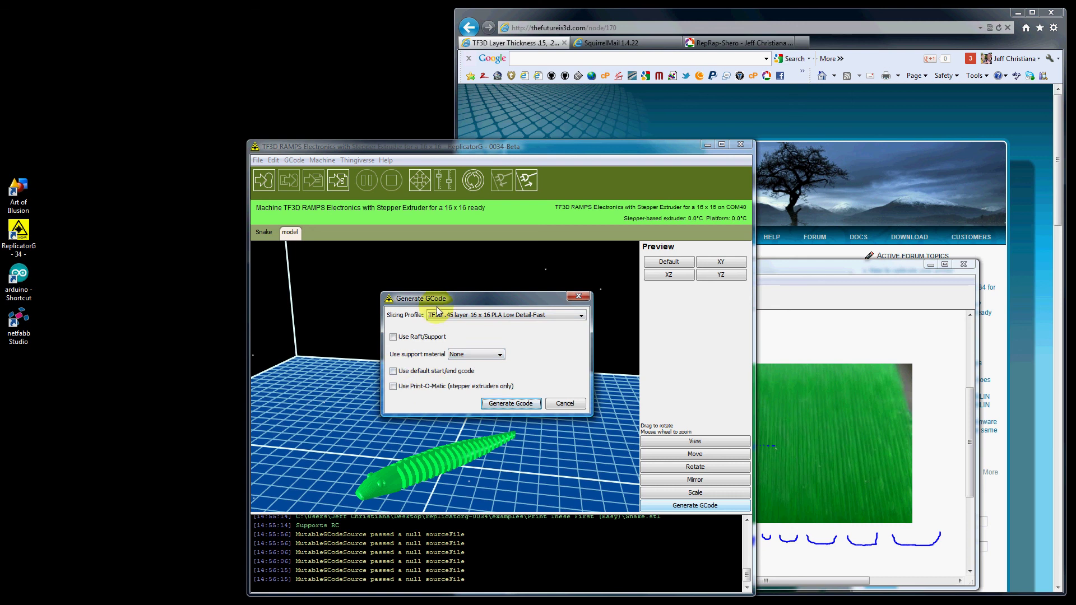
Generate the Snake model's GCode with support material None and no raft, and enlarge the message log area.
left_click(497, 354)
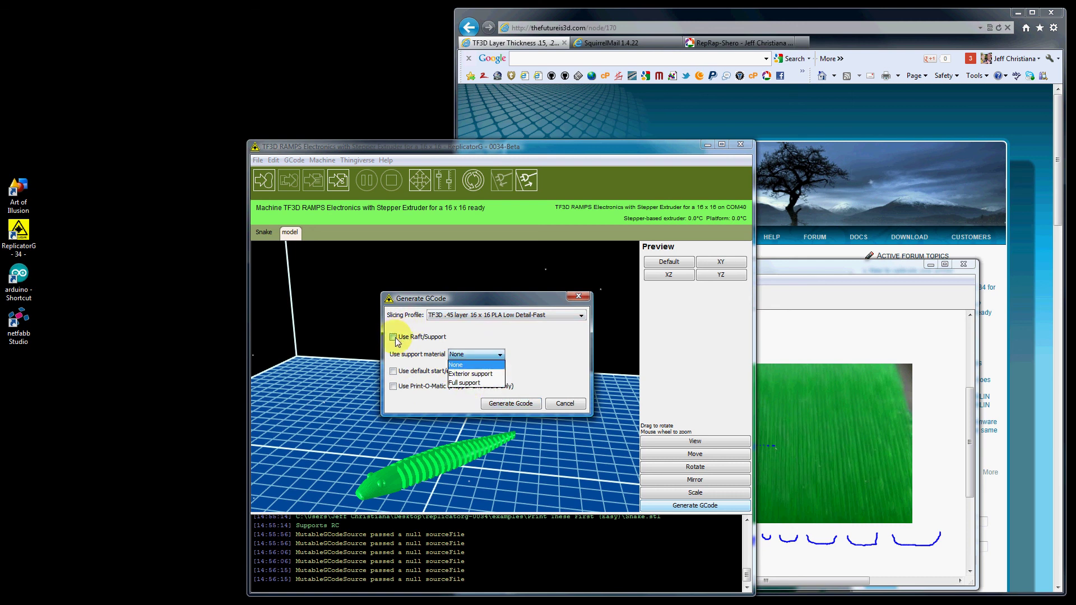
left_click(508, 337)
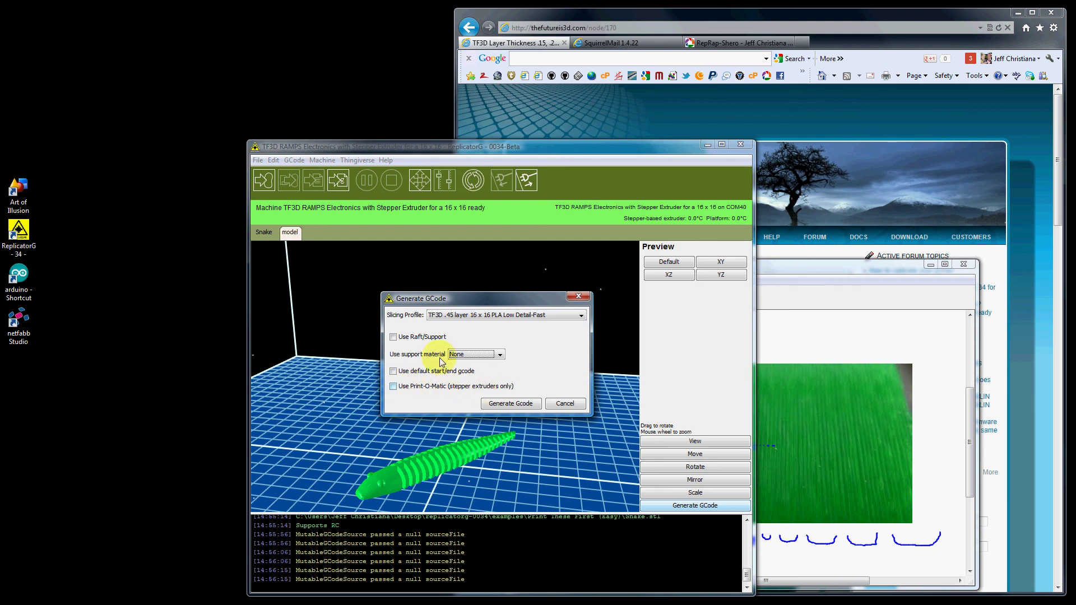
left_click(511, 404)
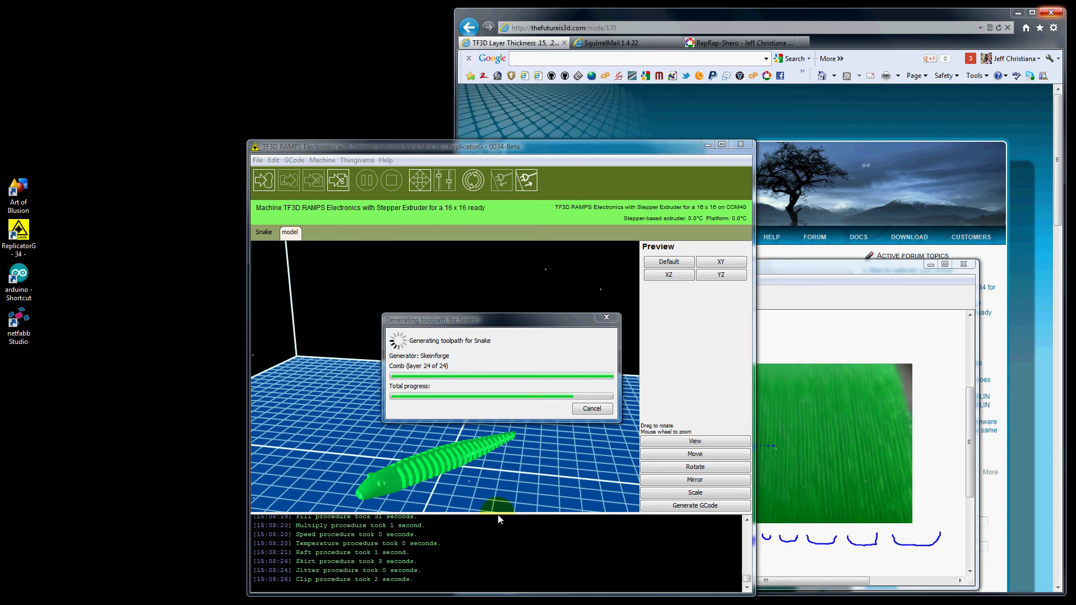
left_click_drag(498, 513, 501, 471)
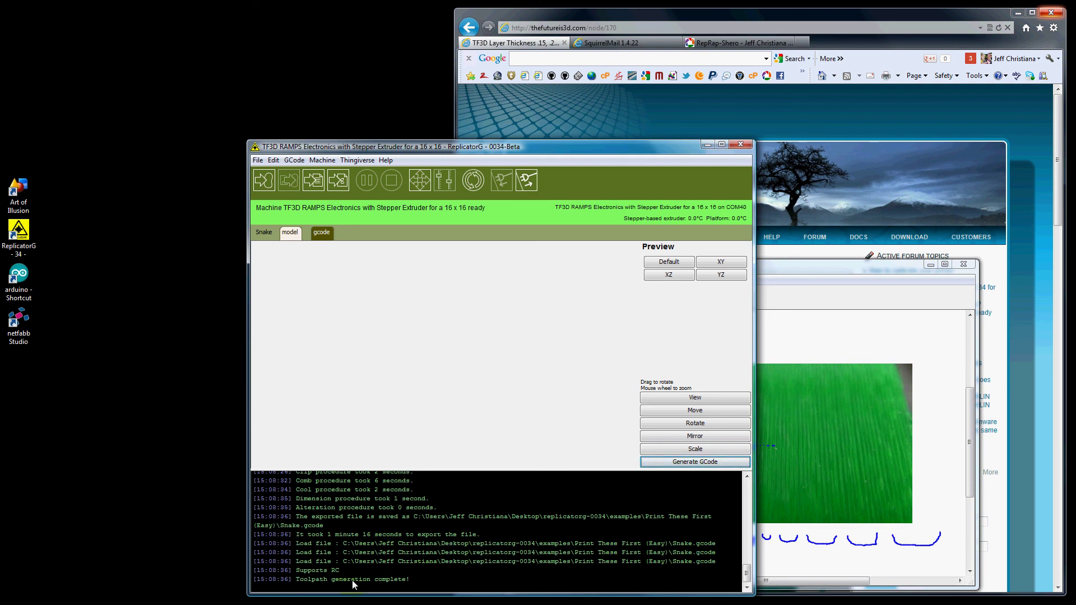
Review the toolpath generation log and recheck the slicing profile in the GCode generation settings without regenerating.
mouse_move(746, 572)
left_mouse_down()
mouse_move(750, 485)
mouse_move(749, 536)
left_mouse_up()
left_click(713, 462)
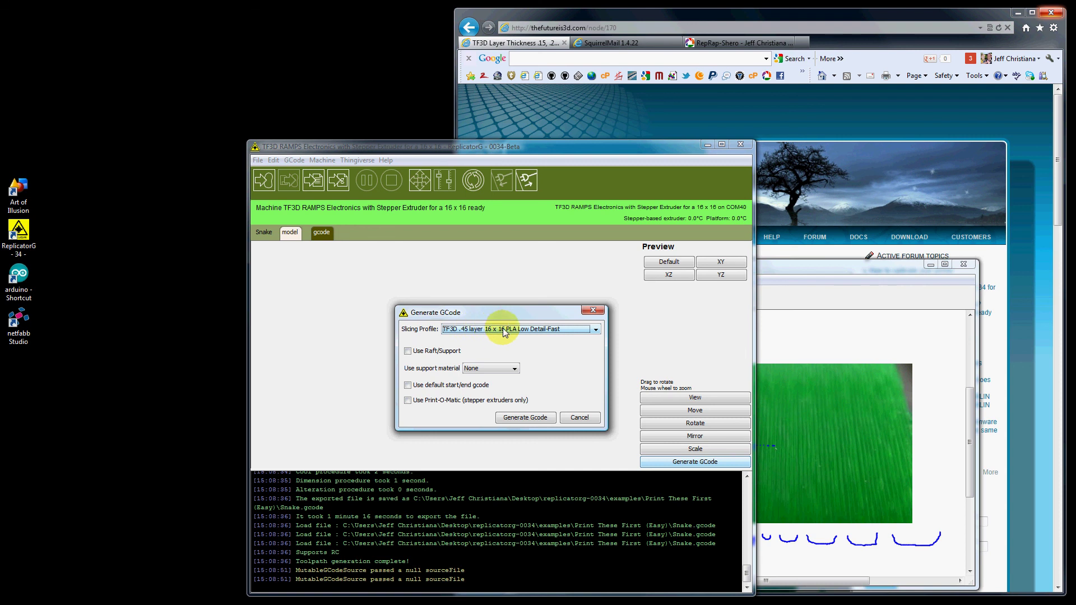
left_click(580, 417)
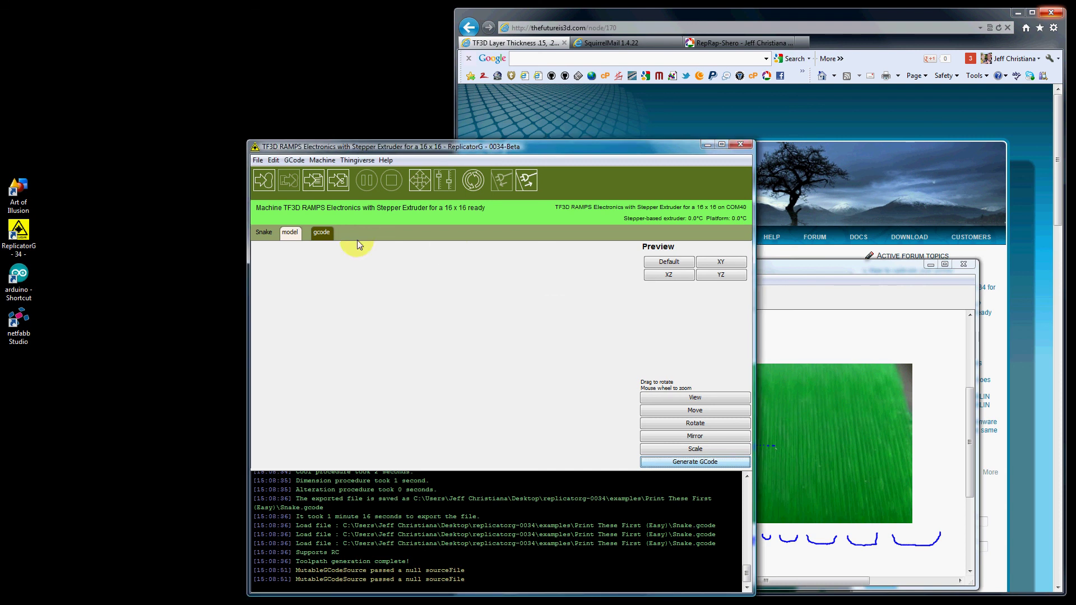
Examine the generated Snake GCode from its header through to the final commands.
left_click(320, 233)
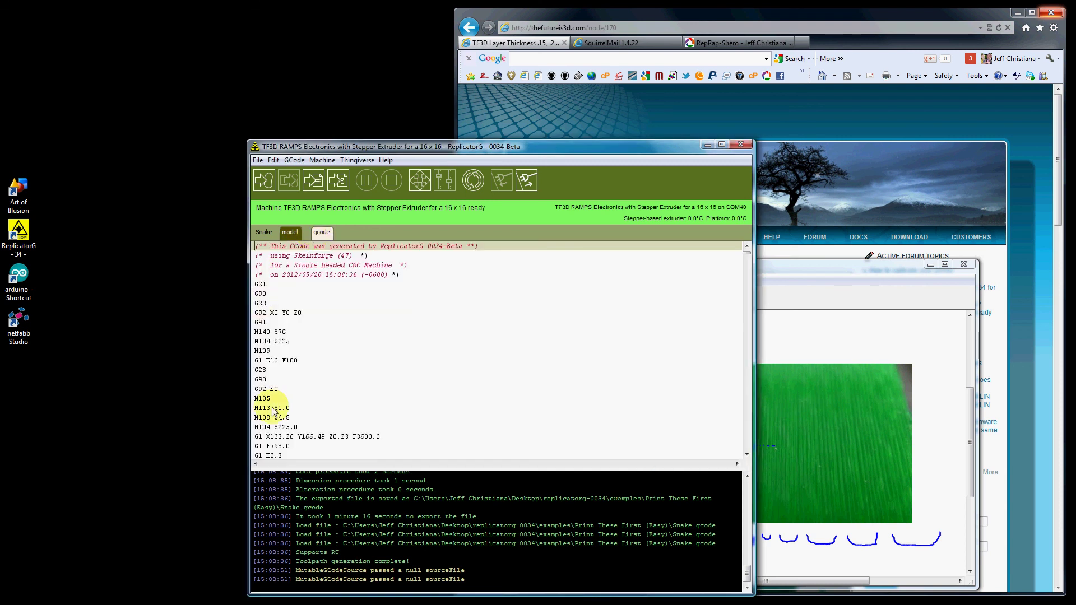
mouse_move(747, 257)
left_mouse_down()
mouse_move(739, 449)
mouse_move(751, 288)
mouse_move(750, 456)
left_mouse_up()
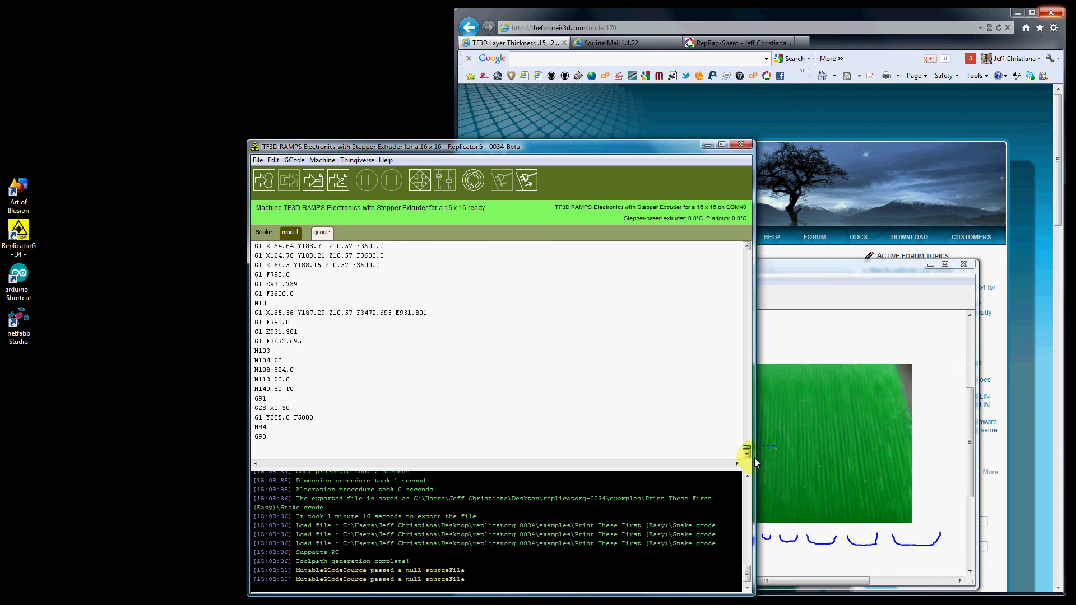